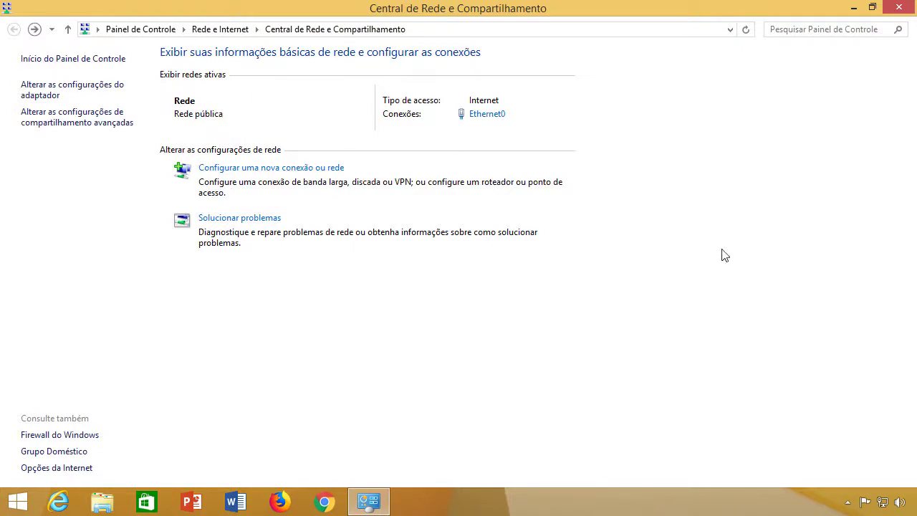
Turn on finding devices and content for the Ethernet connection "Rede" in the computer's network settings and close the settings
left_click(882, 503)
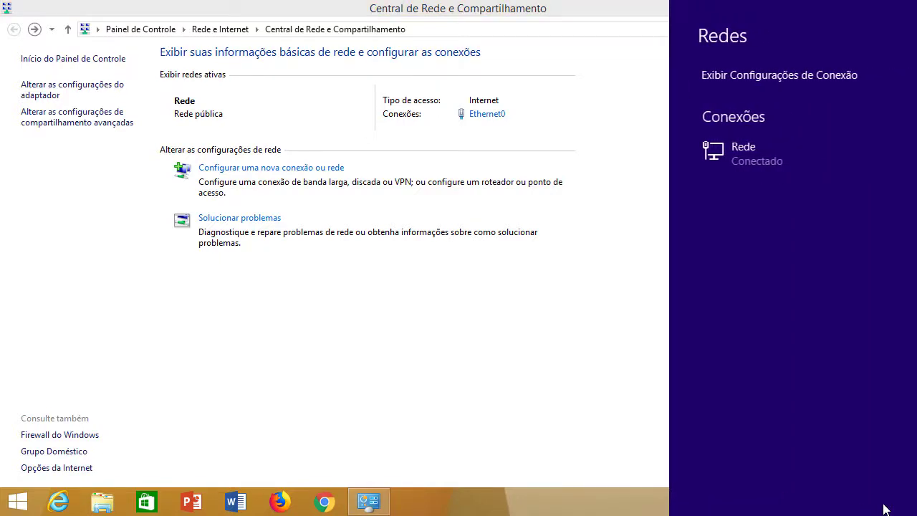
left_click(760, 75)
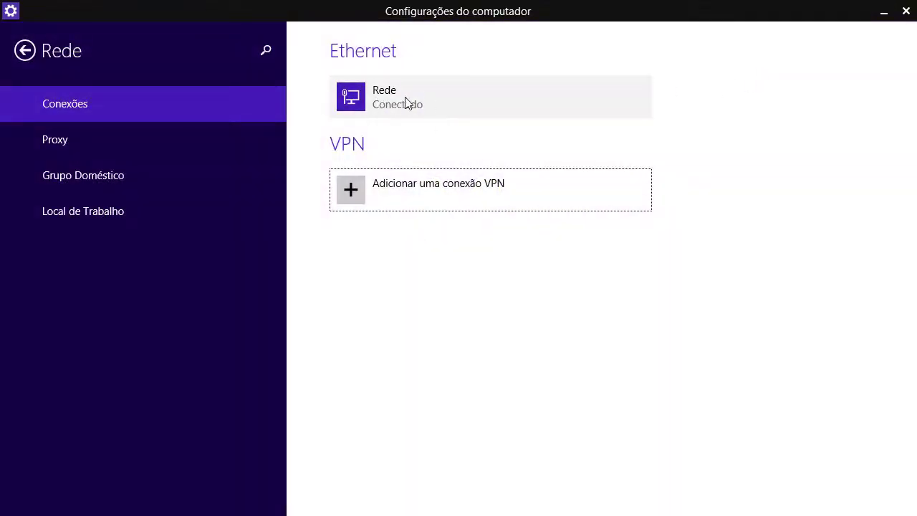
left_click(411, 100)
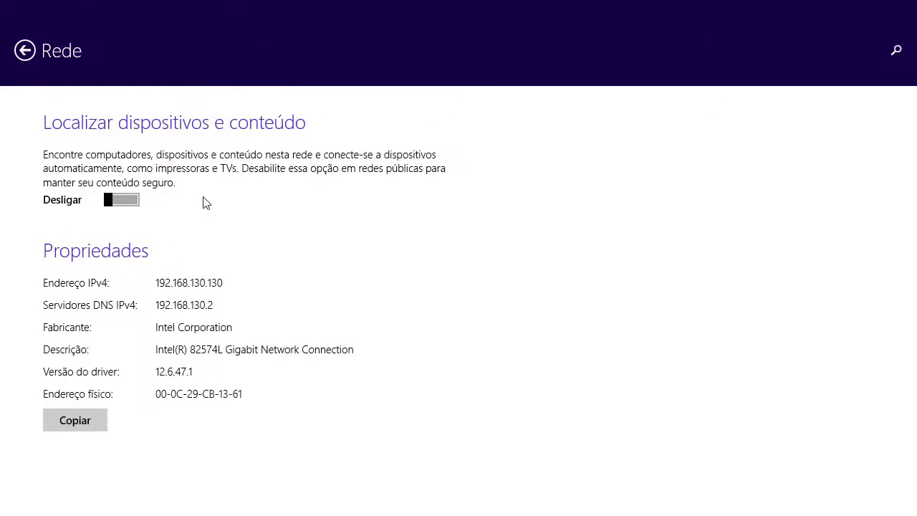
left_click(128, 198)
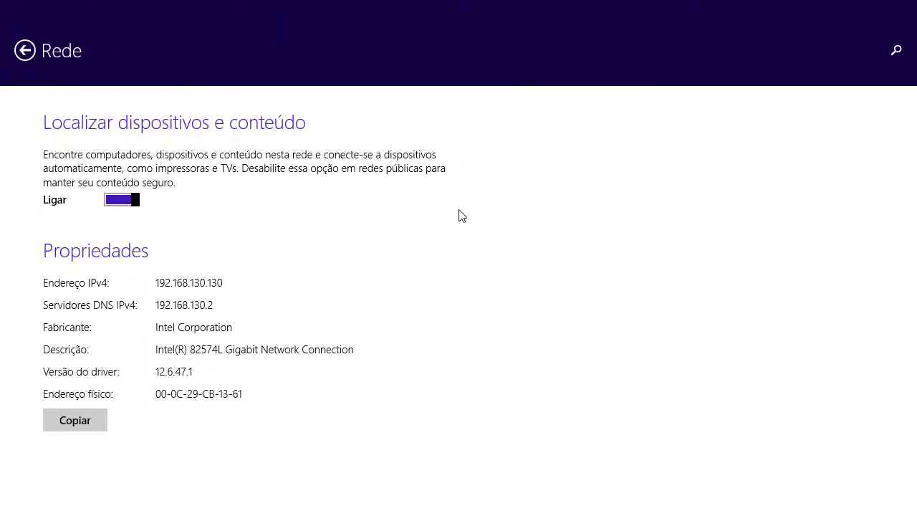
left_click(901, 3)
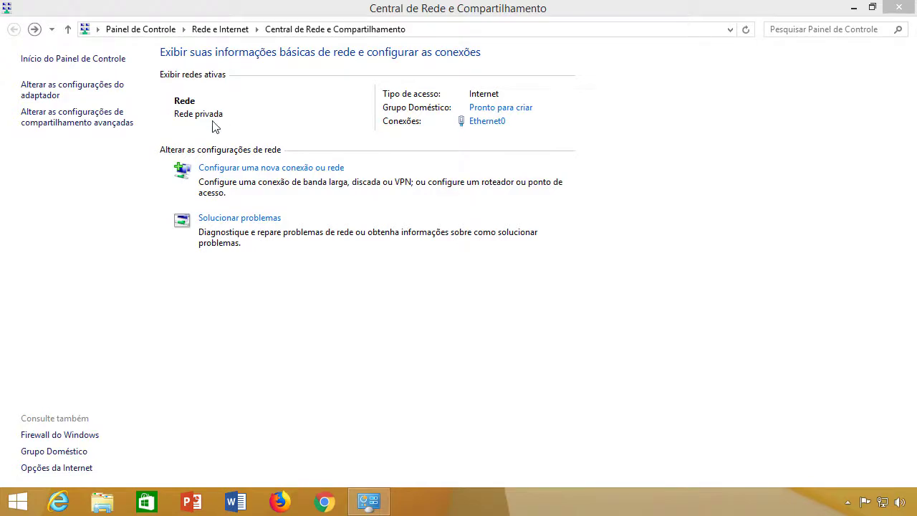
Enable file and printer sharing for the Particular profile, disable password-protected sharing under Todas as Redes, and save the advanced sharing changes
left_click(90, 126)
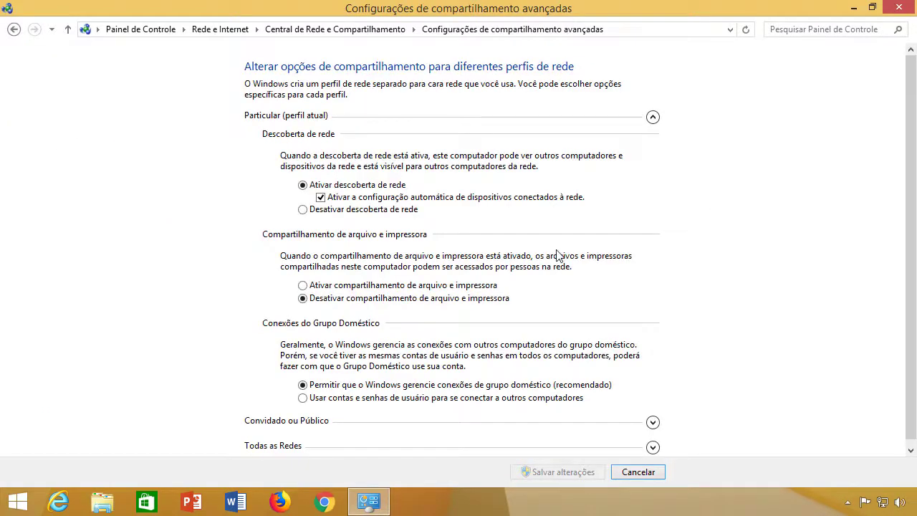
left_click(301, 287)
scroll(743, 291, "down", 1)
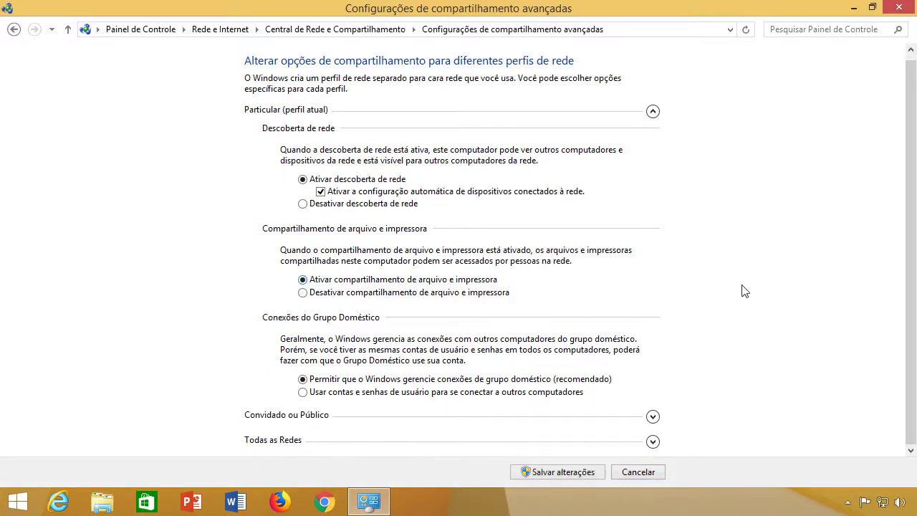
left_click(652, 441)
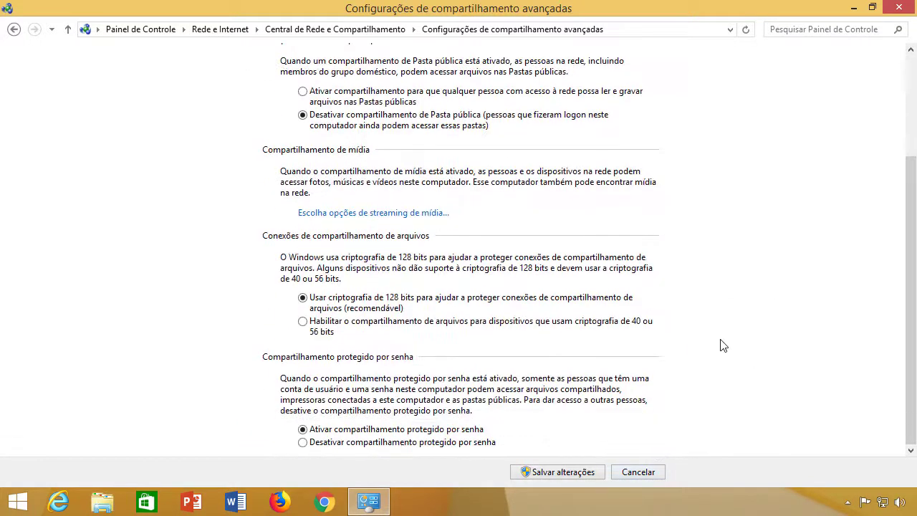
left_click(303, 444)
left_click(570, 474)
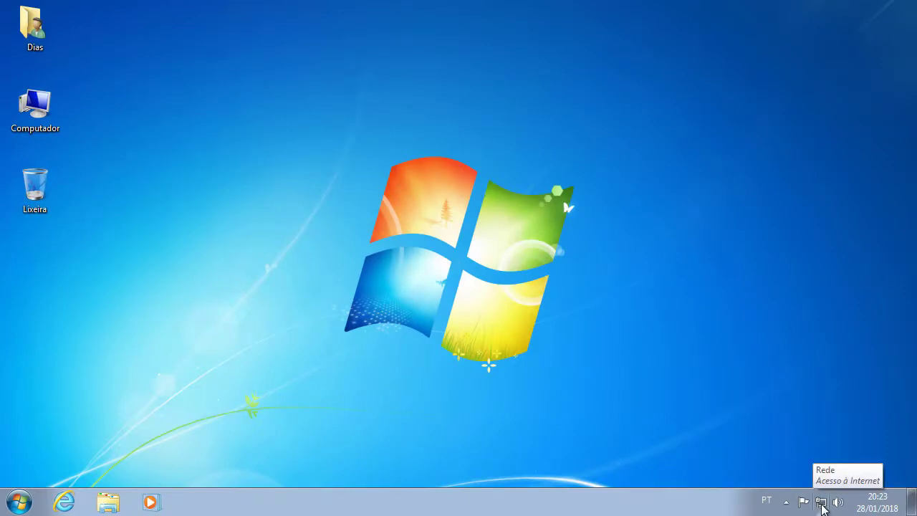
On the Windows 7 computer, open the Network and Sharing Center and set the active network's location to Rede corporativa
right_click(822, 505)
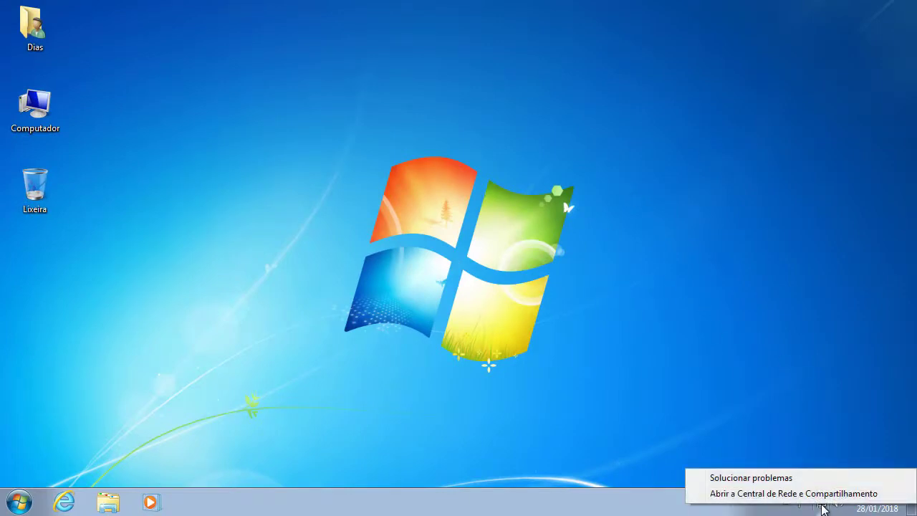
left_click(780, 494)
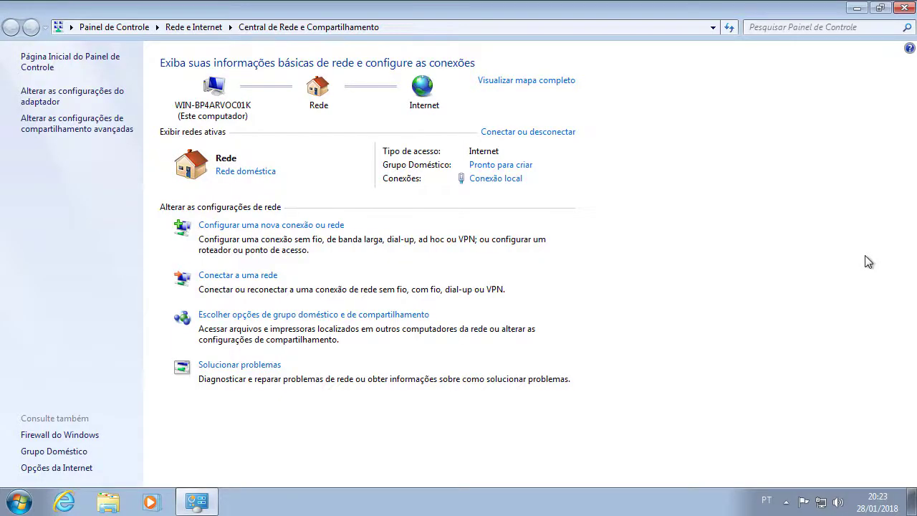
left_click(243, 172)
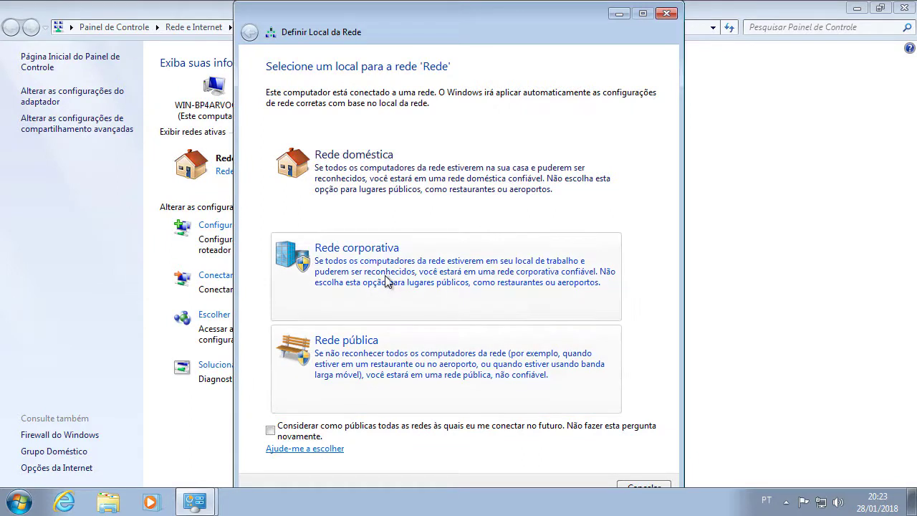
left_click(428, 291)
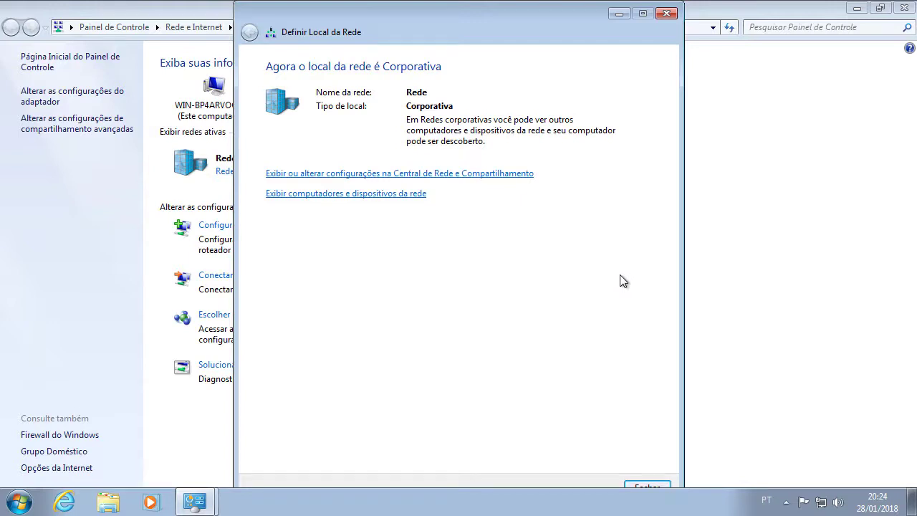
left_click(647, 487)
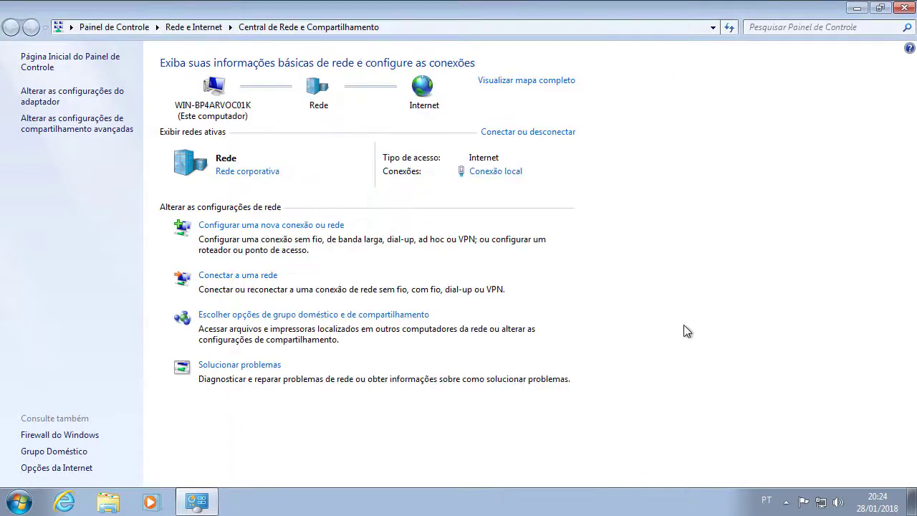
In the advanced sharing settings, enable file and printer sharing and public folder sharing for the Doméstica ou de Trabalho profile
left_click(74, 129)
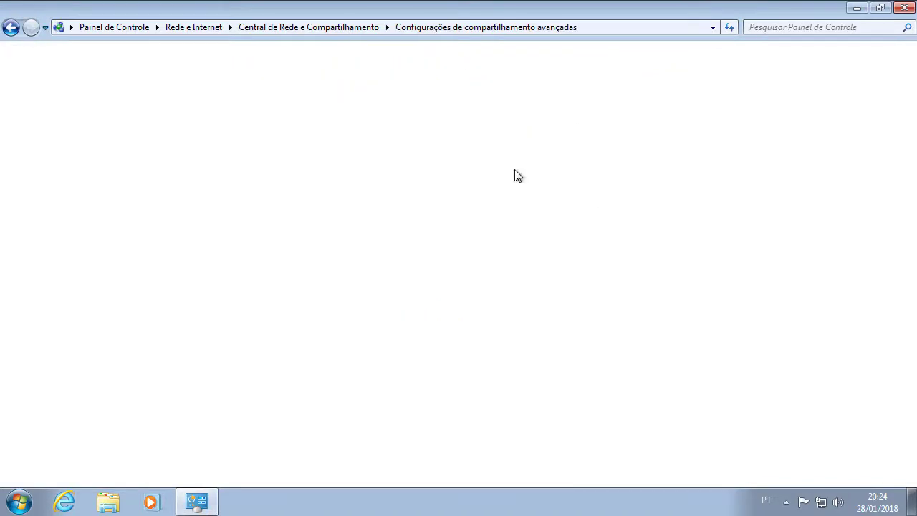
left_click(301, 270)
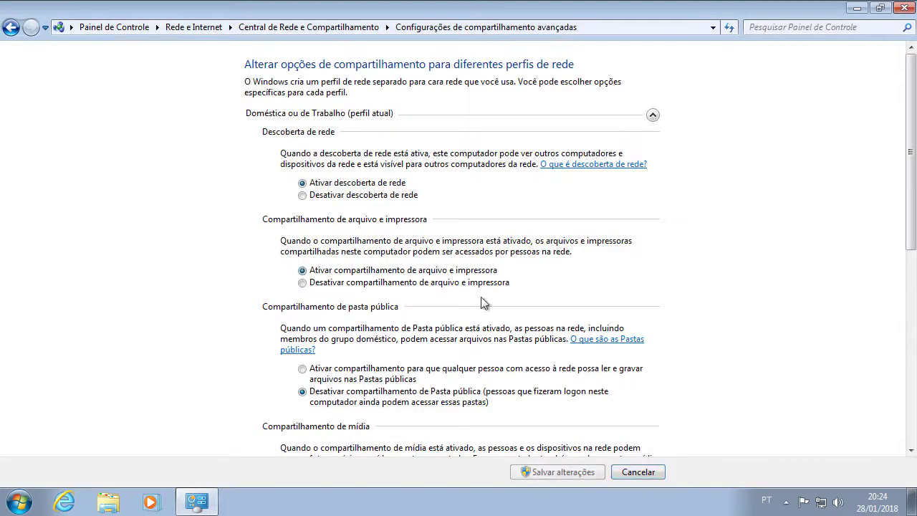
left_click(303, 370)
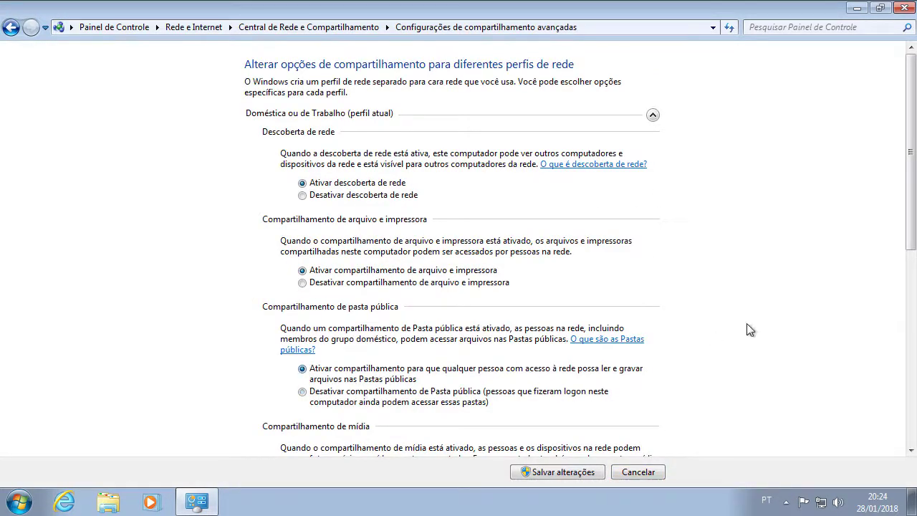
Disable password-protected sharing in the Público profile, save the changes and close the Network and Sharing Center
left_click_drag(913, 191, 912, 388)
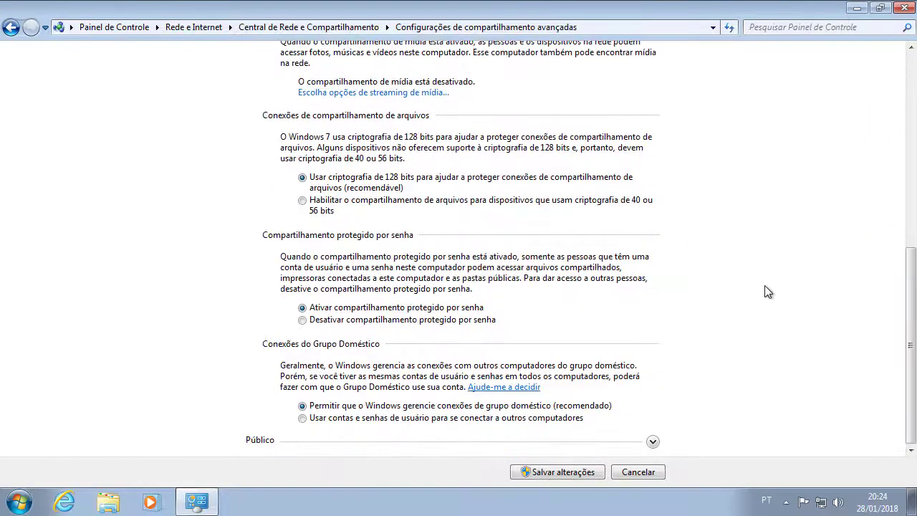
left_click(652, 442)
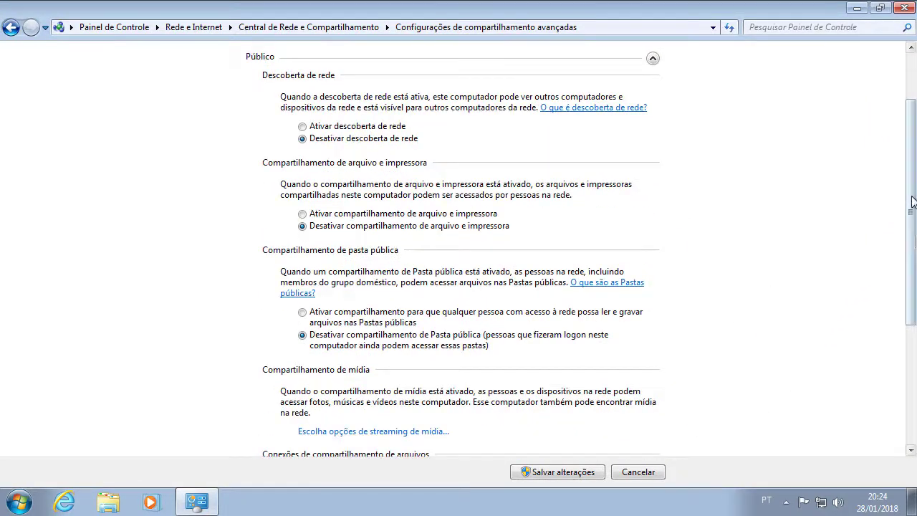
left_click_drag(911, 272, 911, 387)
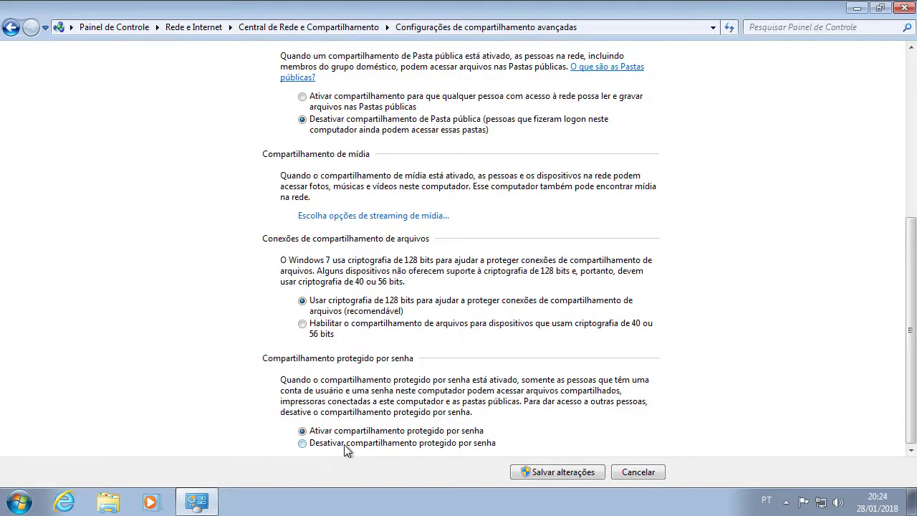
left_click(302, 443)
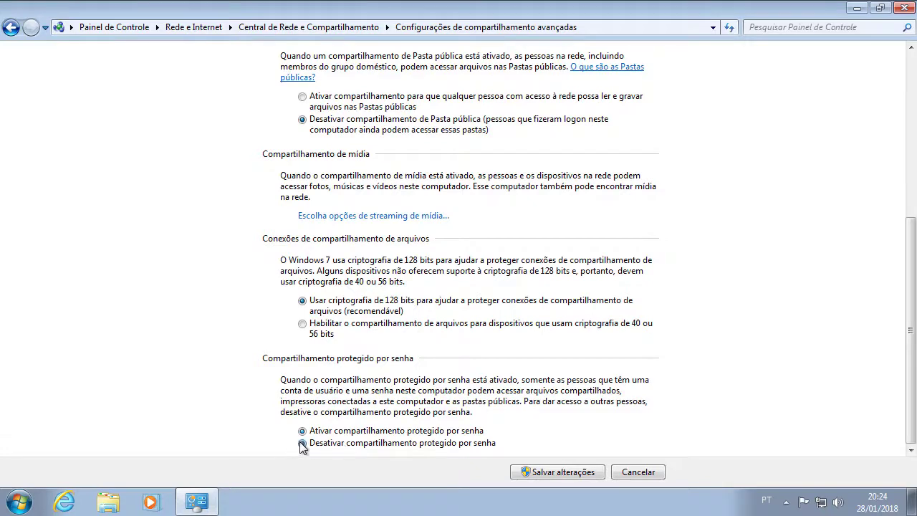
left_click(537, 472)
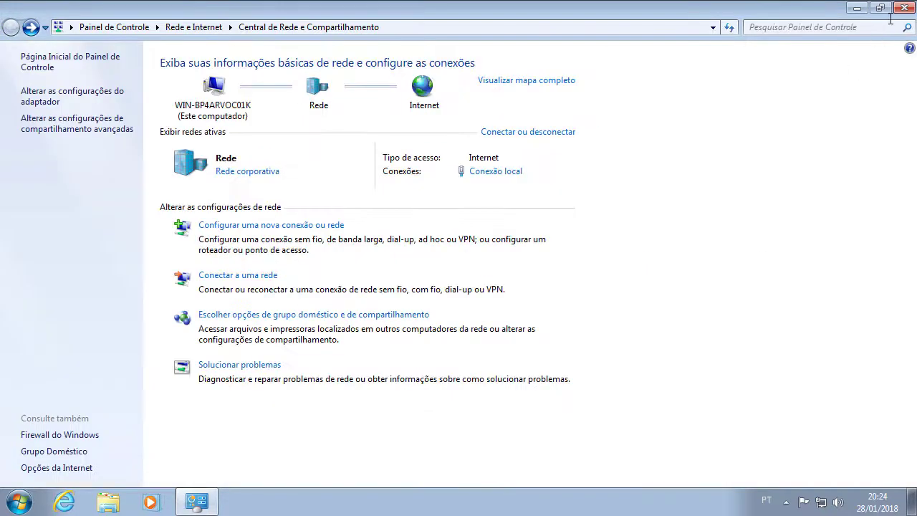
left_click(904, 8)
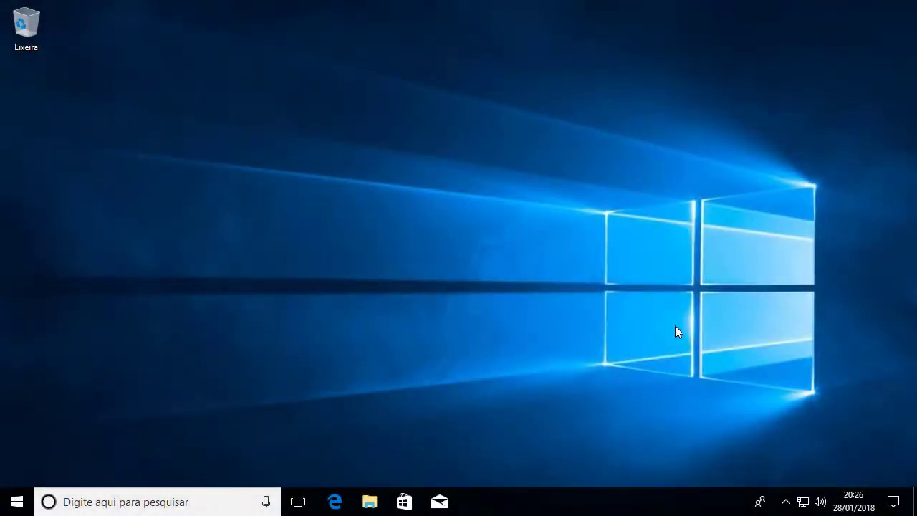
On the Windows 10 computer, set the connected network's profile to Particular in its connection properties and close the settings
left_click(803, 500)
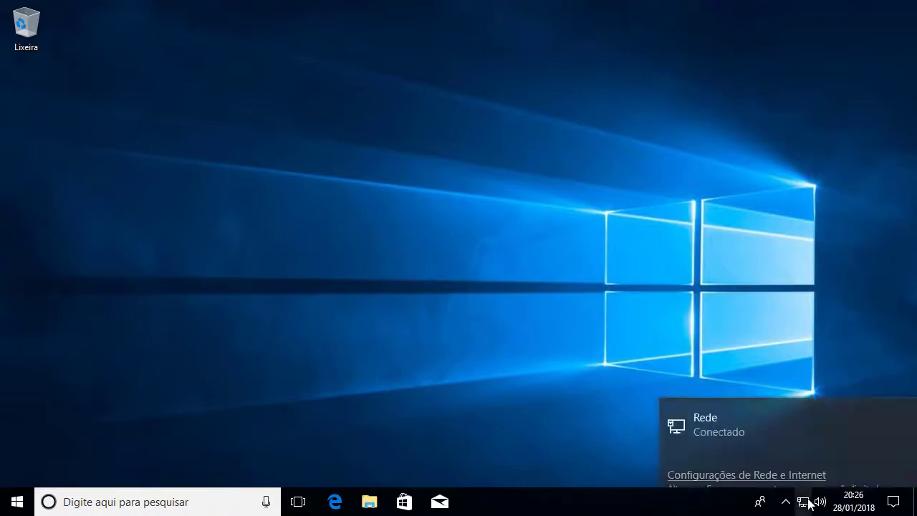
left_click(754, 462)
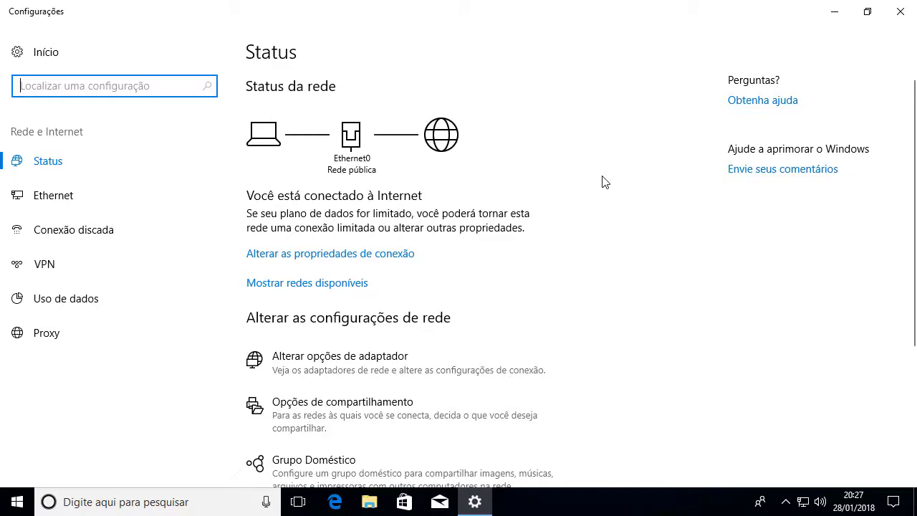
left_click(337, 260)
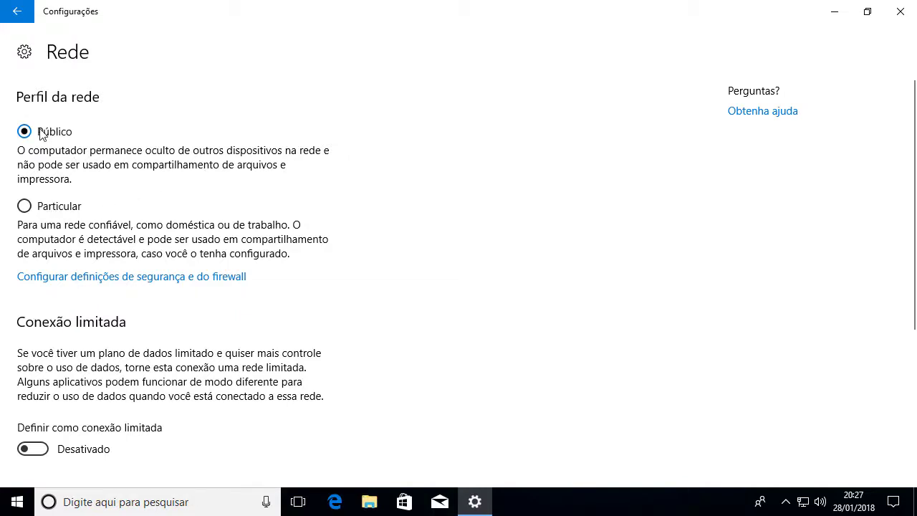
left_click(24, 205)
left_click(900, 12)
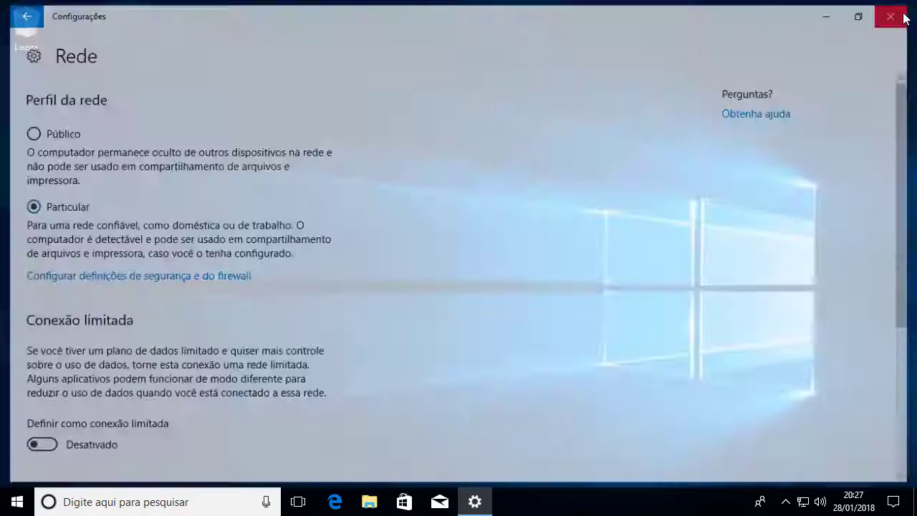
Open the advanced sharing settings from the network settings and enable file and printer sharing for the Particular profile
left_click(803, 501)
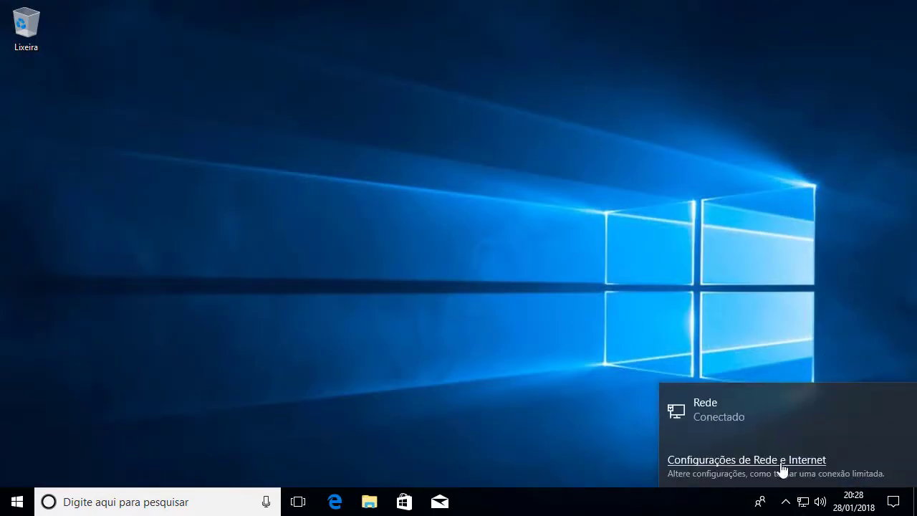
left_click(782, 464)
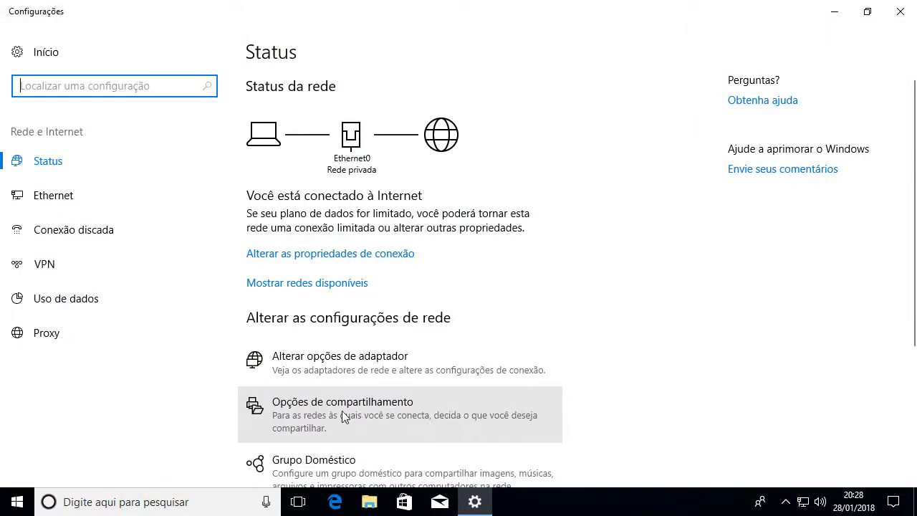
left_click(342, 411)
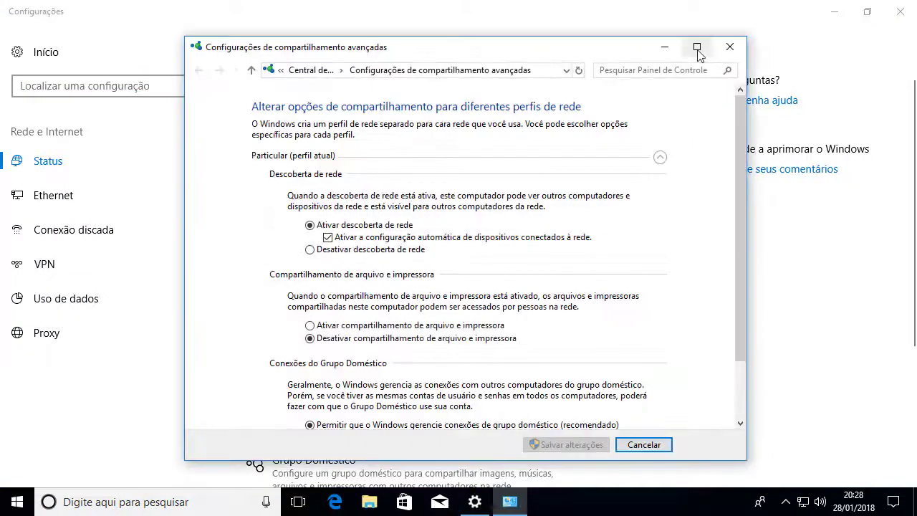
left_click(696, 47)
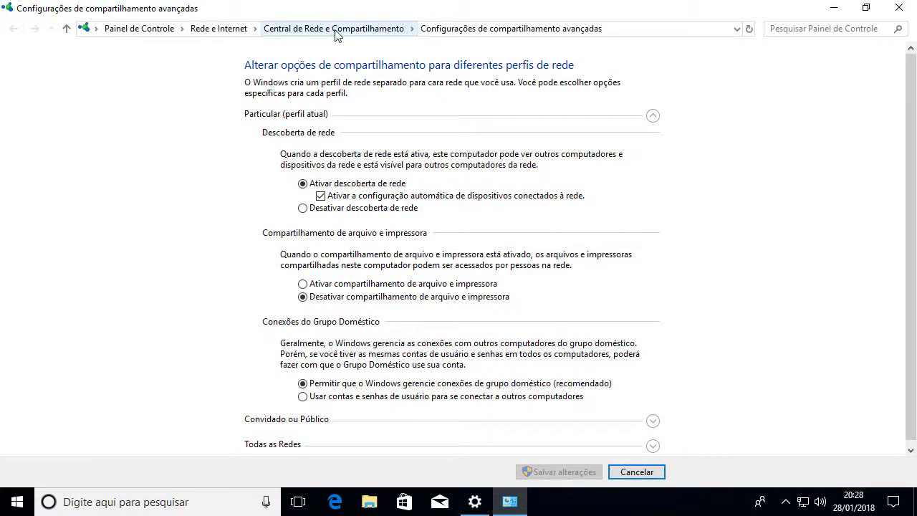
left_click(334, 29)
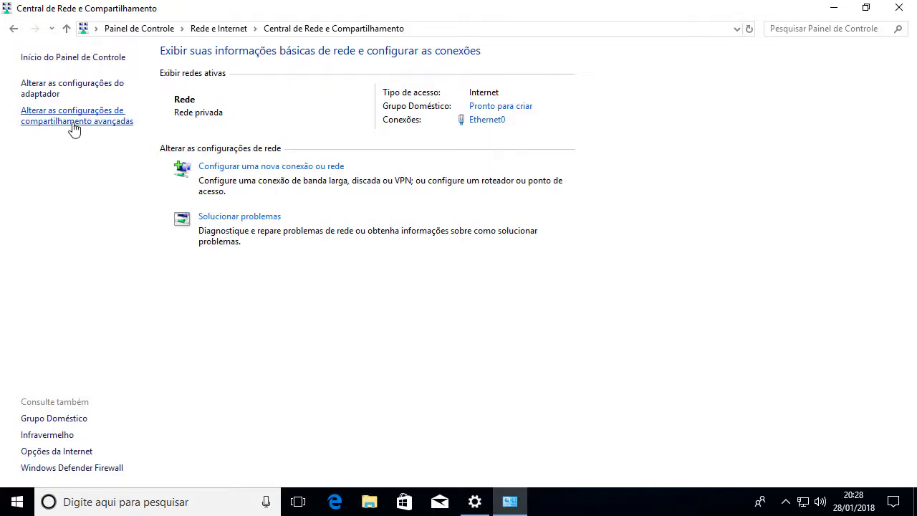
left_click(114, 121)
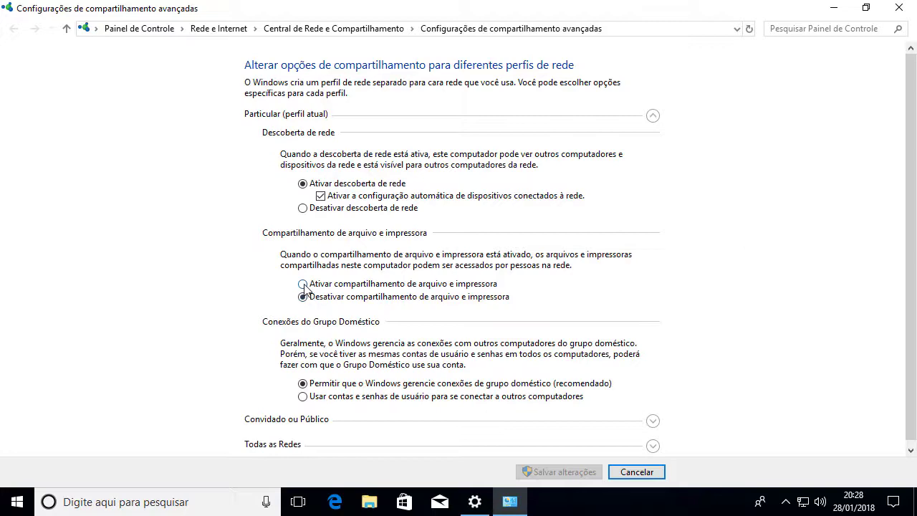
left_click(304, 286)
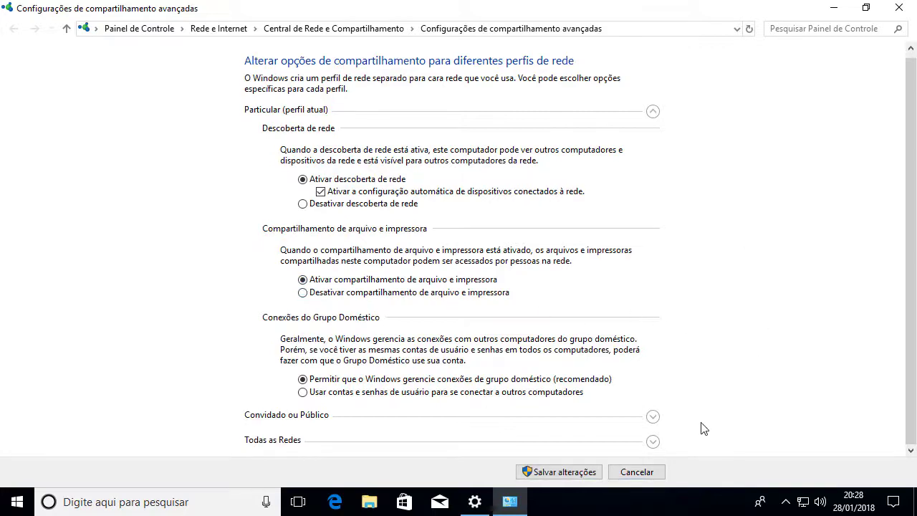
Disable password-protected sharing under Todas as Redes and save the changes
left_click(652, 445)
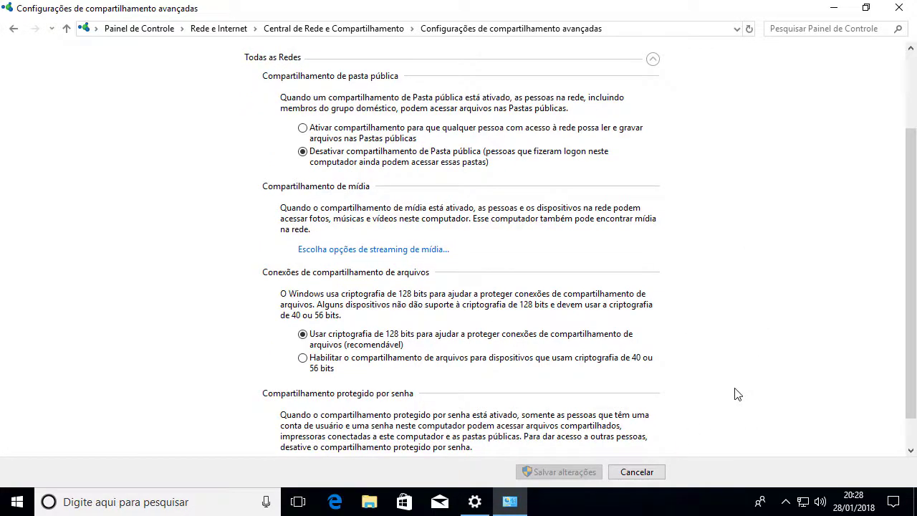
scroll(788, 265, "down", 1)
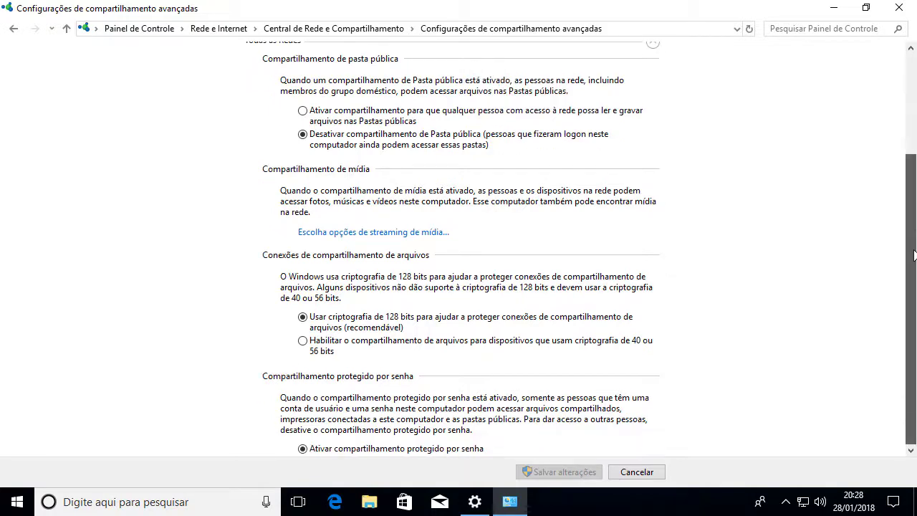
left_click(302, 443)
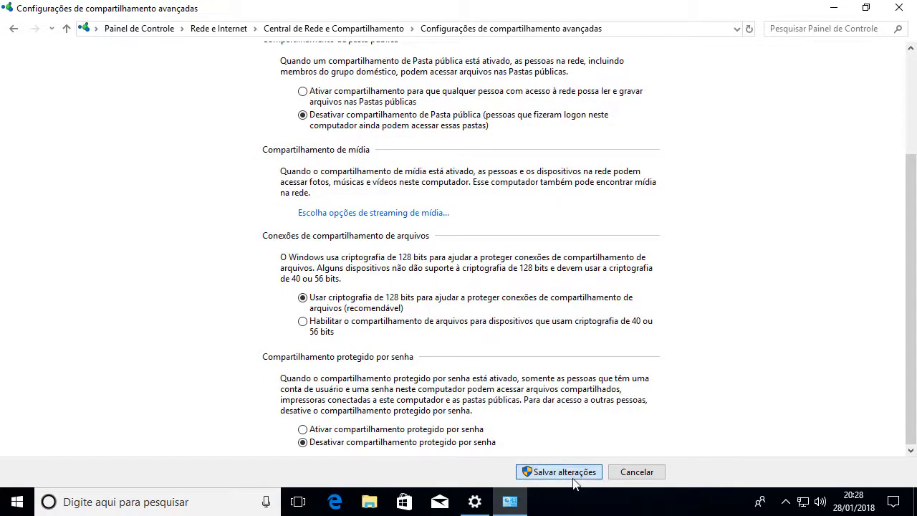
left_click(539, 472)
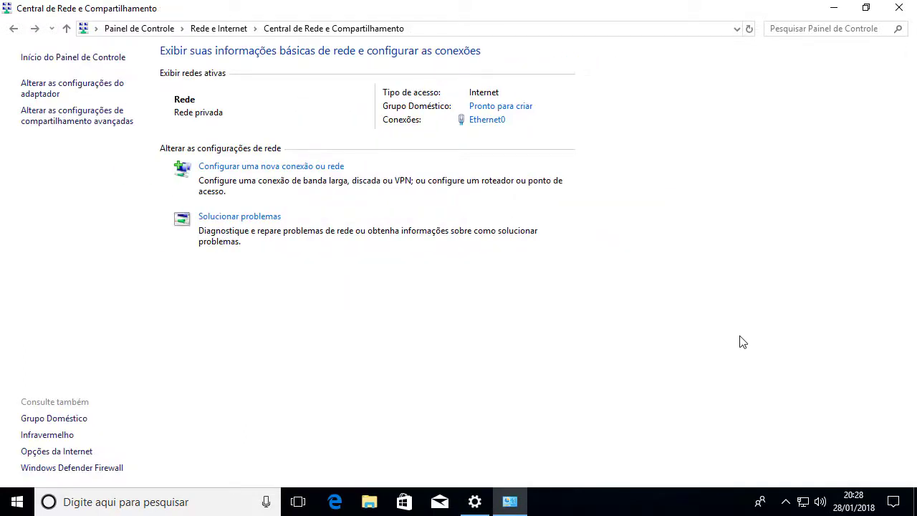